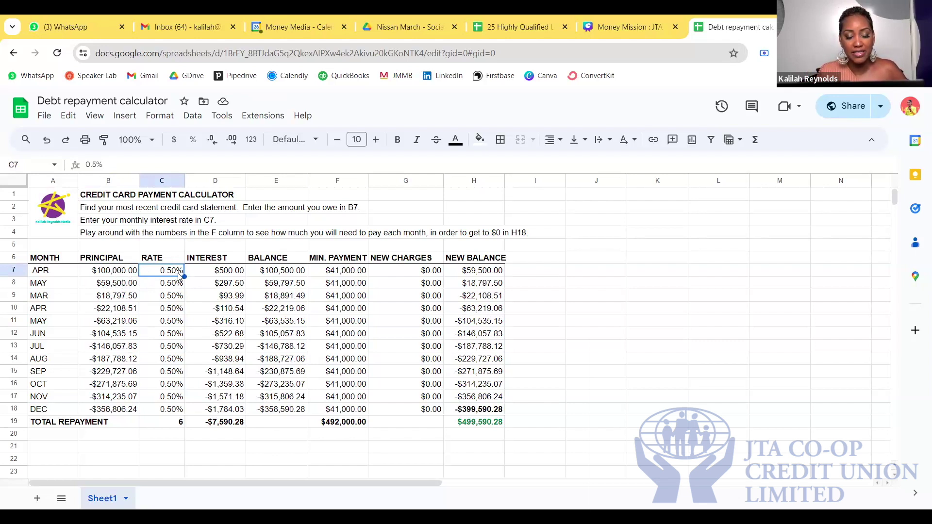
Undo the last change to the starting principal in B7.
{"action": "left_click", "coordinate": [165, 427]}
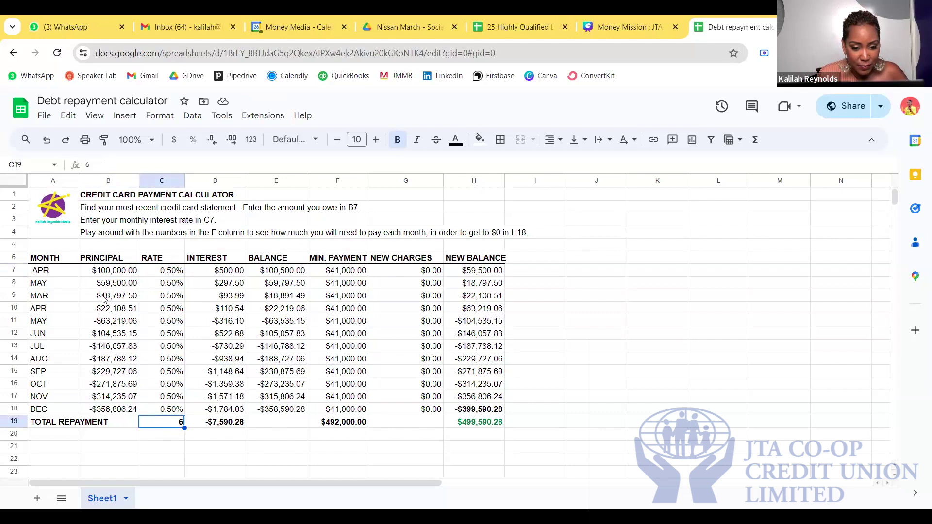
{"action": "left_click", "coordinate": [47, 139]}
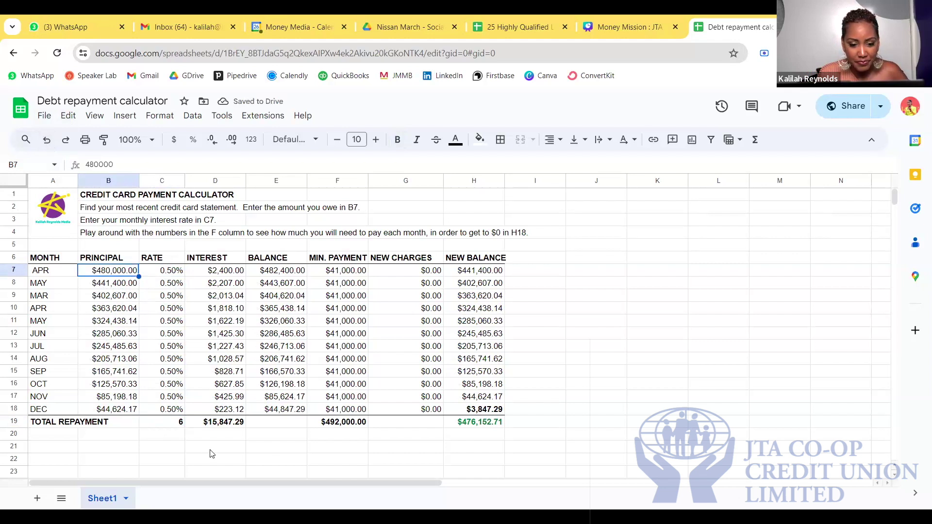
{"action": "left_click", "coordinate": [176, 427]}
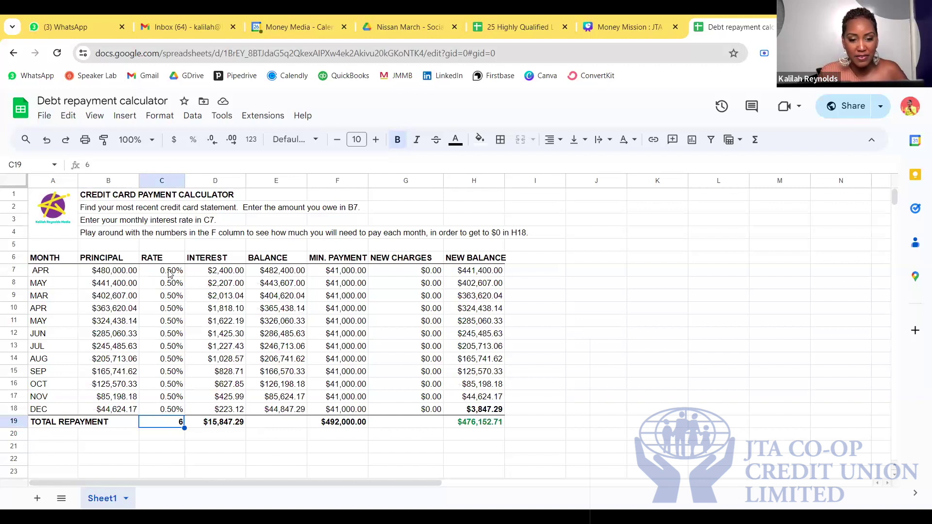
Set the starting principal in B7 to 100000 and the monthly interest rate in C7 to 3.33%.
{"action": "left_click", "coordinate": [150, 275]}
{"action": "left_click", "coordinate": [130, 271]}
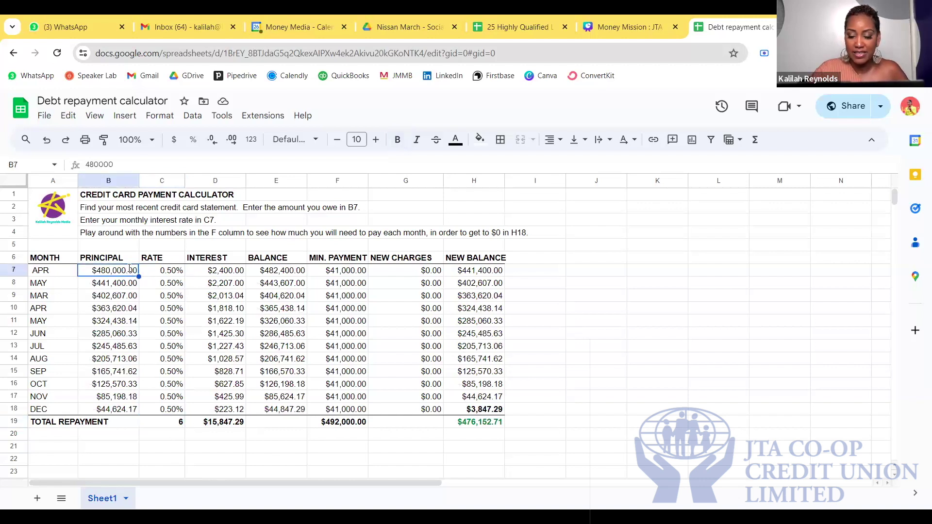
{"action": "type", "text": "100,00"}
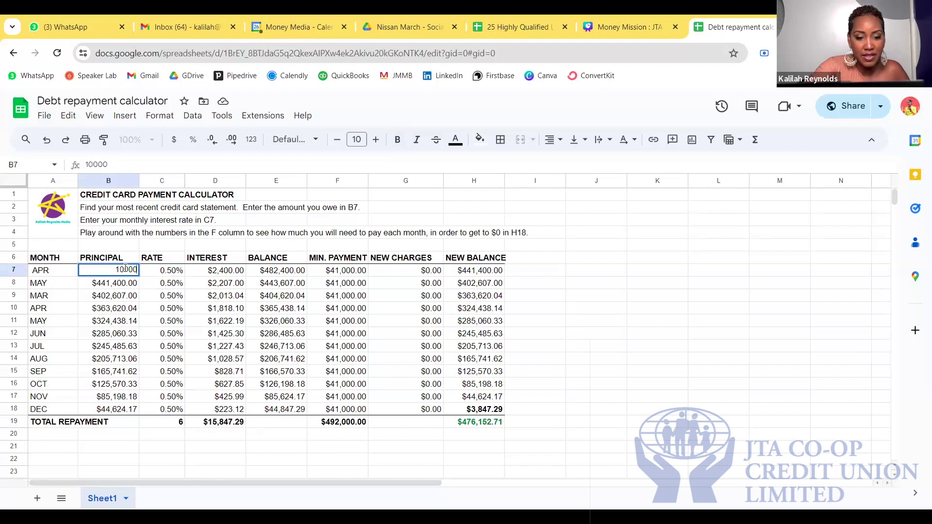
{"action": "type", "text": "0"}
{"action": "key", "text": "Tab"}
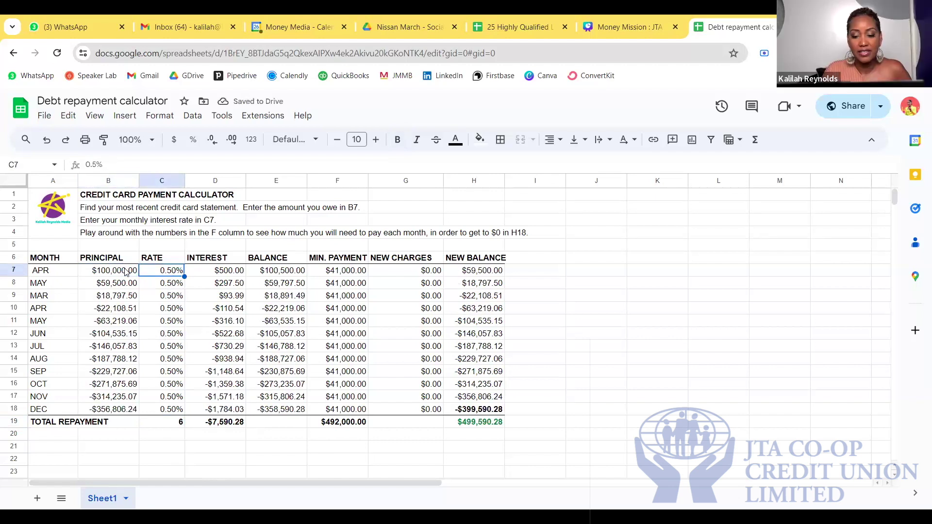
{"action": "type", "text": "3.33"}
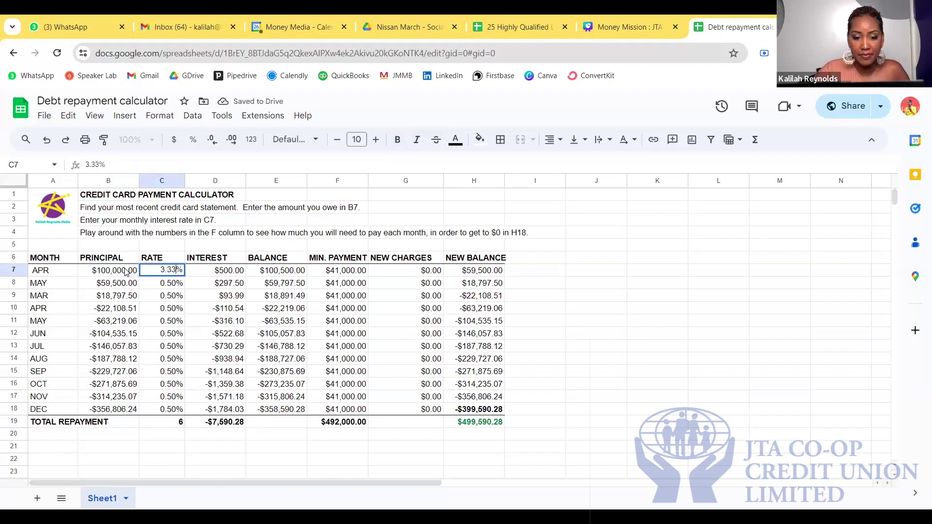
{"action": "key", "text": "Tab"}
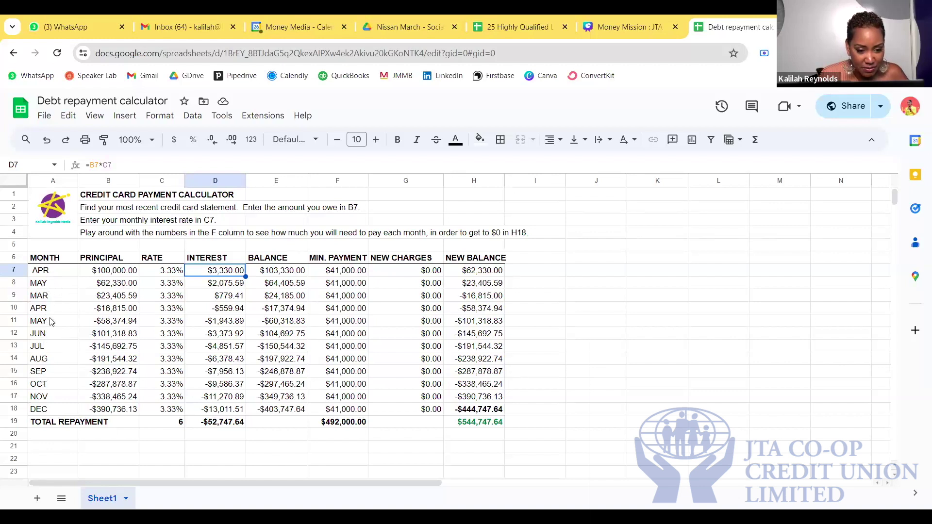
Relabel the first two months in the MONTH column, A7 and A8, as JAN and FEB.
{"action": "left_click_drag", "start_coordinate": [74, 271], "coordinate": [72, 262]}
{"action": "left_click", "coordinate": [72, 270]}
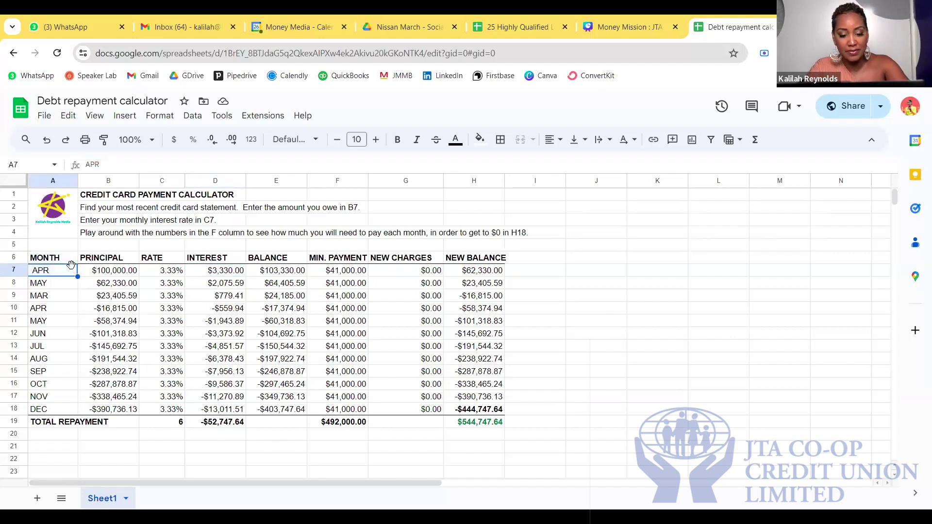
{"action": "type", "text": "JN"}
{"action": "key", "text": "Return"}
{"action": "type", "text": "FEB"}
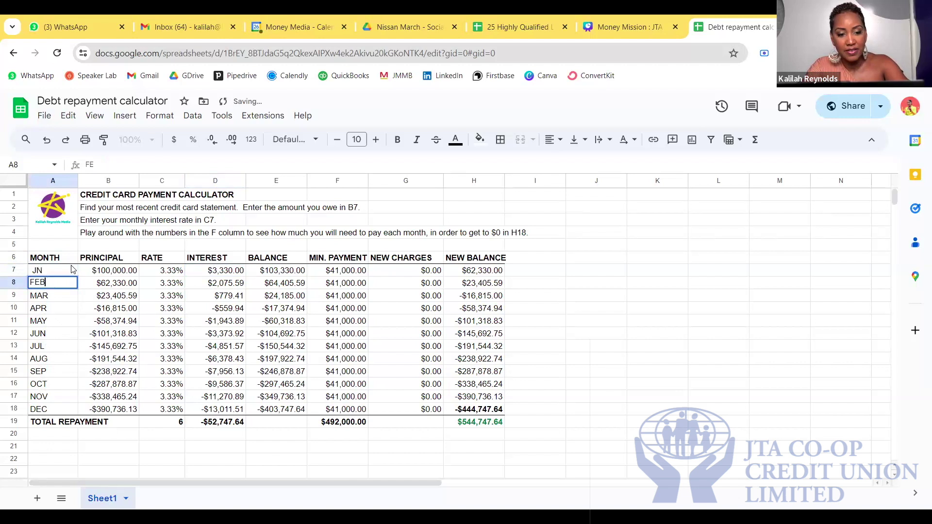
{"action": "left_click", "coordinate": [71, 264]}
{"action": "type", "text": "JAN"}
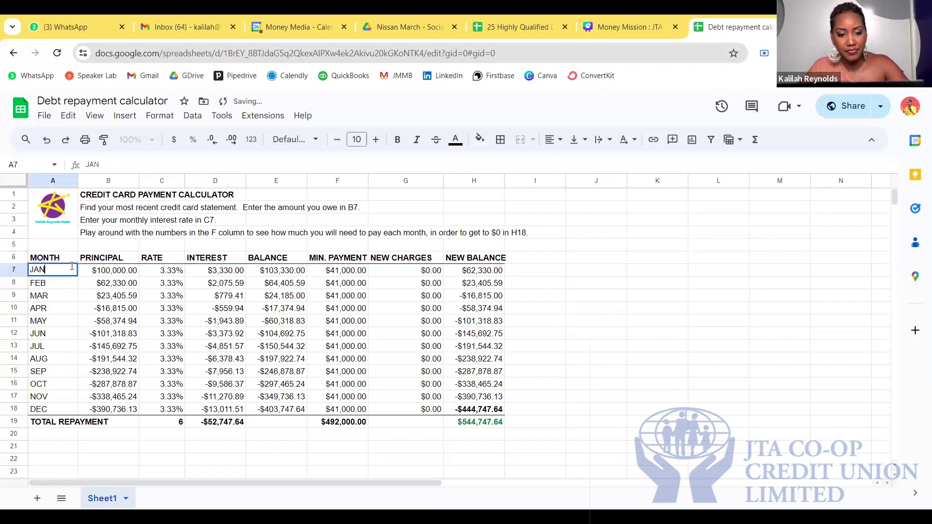
{"action": "key", "text": "Return"}
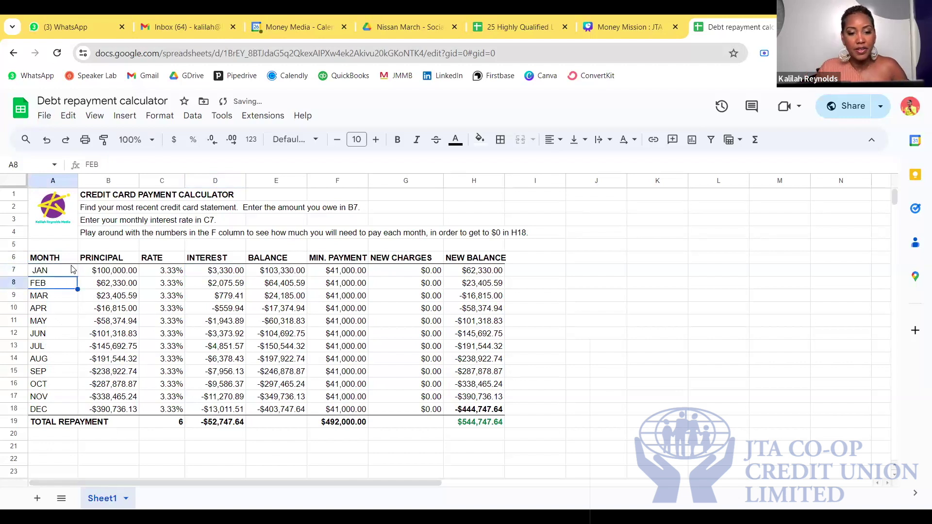
Review January's principal, rate, interest and balance, and set its minimum payment in F7 to 4000.
{"action": "left_click", "coordinate": [112, 273]}
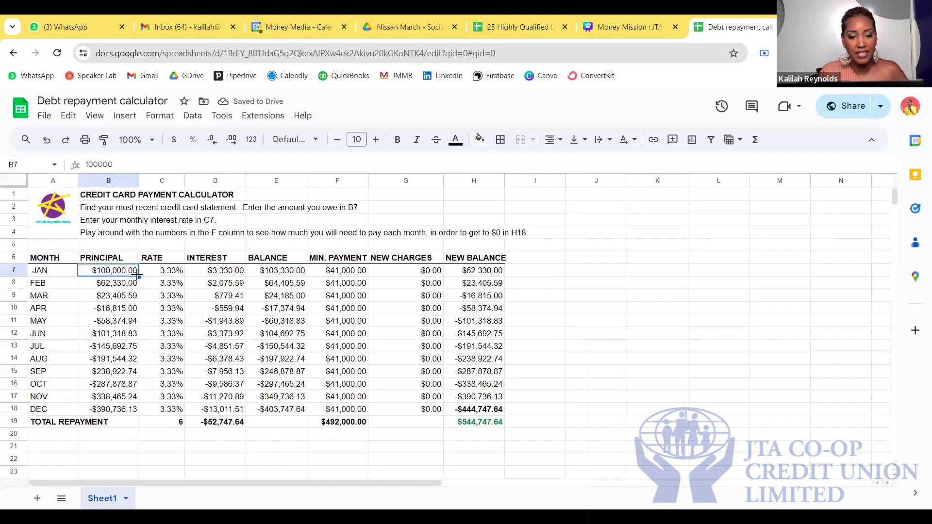
{"action": "left_click", "coordinate": [164, 276]}
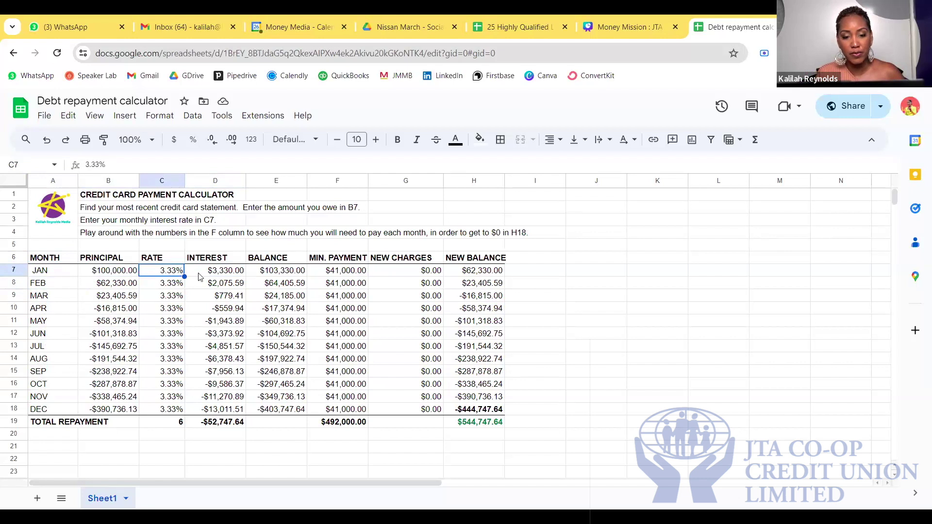
{"action": "left_click", "coordinate": [229, 276]}
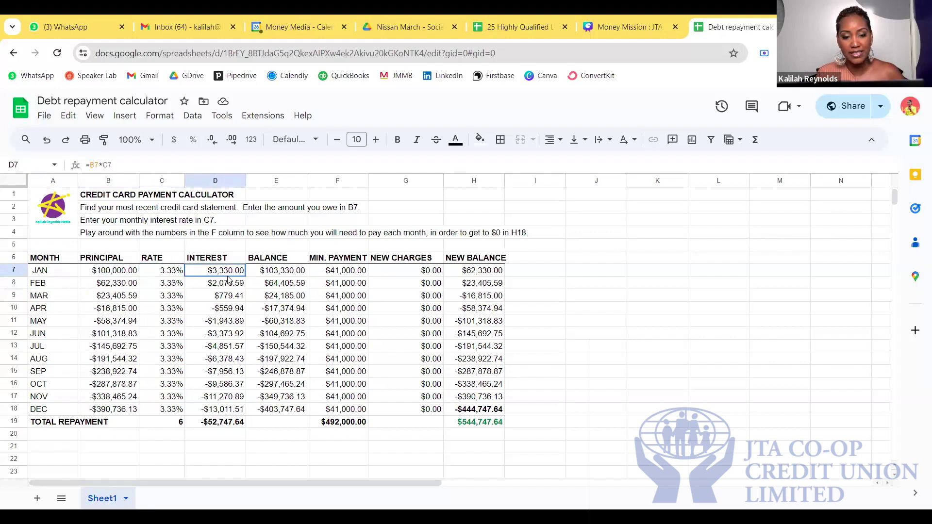
{"action": "left_click", "coordinate": [274, 278]}
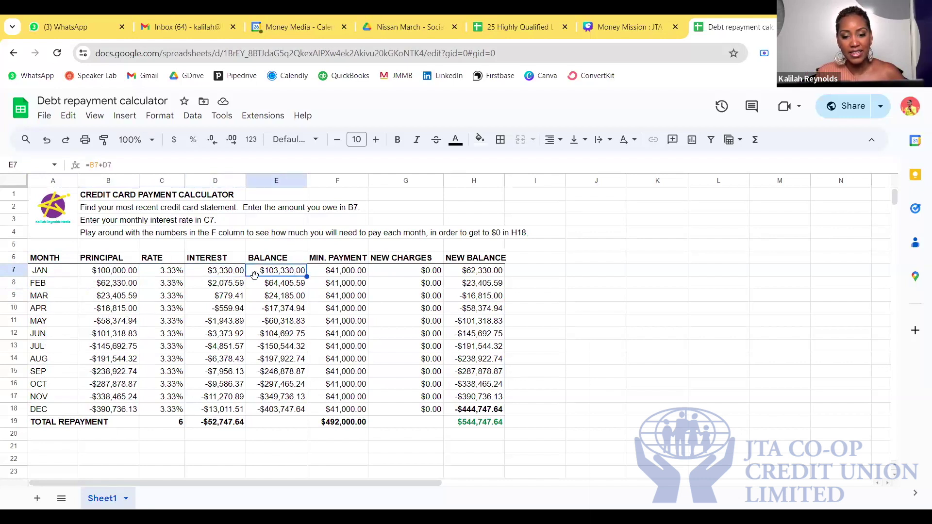
{"action": "left_click", "coordinate": [324, 273]}
{"action": "type", "text": "4000"}
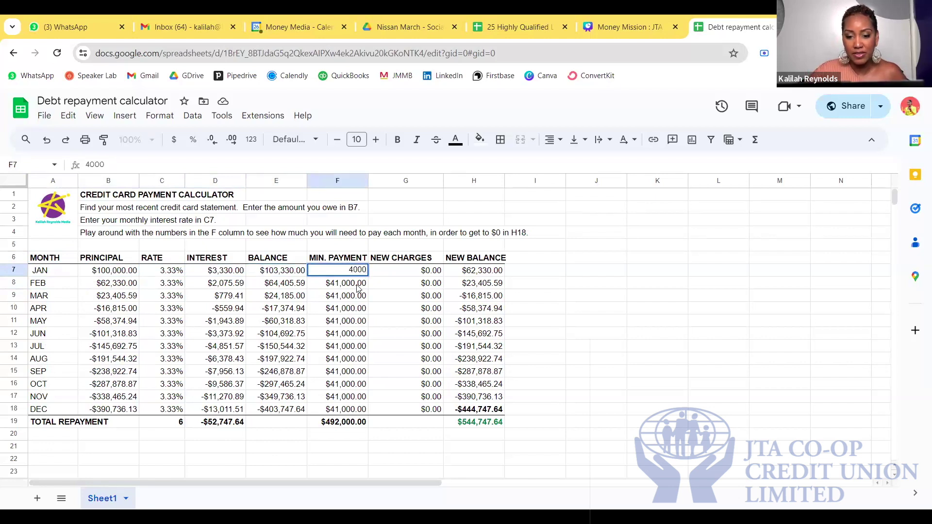
{"action": "key", "text": "Return"}
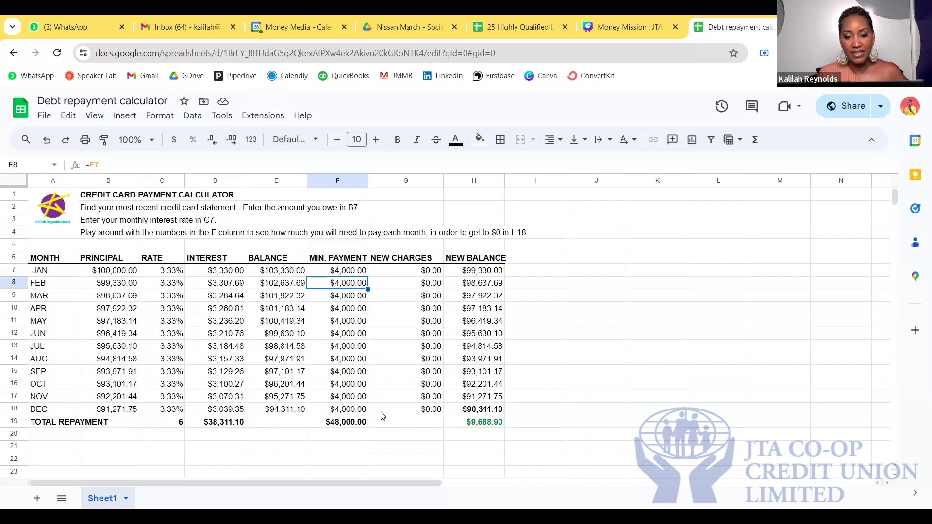
Compare the starting principal and monthly payment with the total paid, total interest and December's new balance.
{"action": "left_click", "coordinate": [471, 411]}
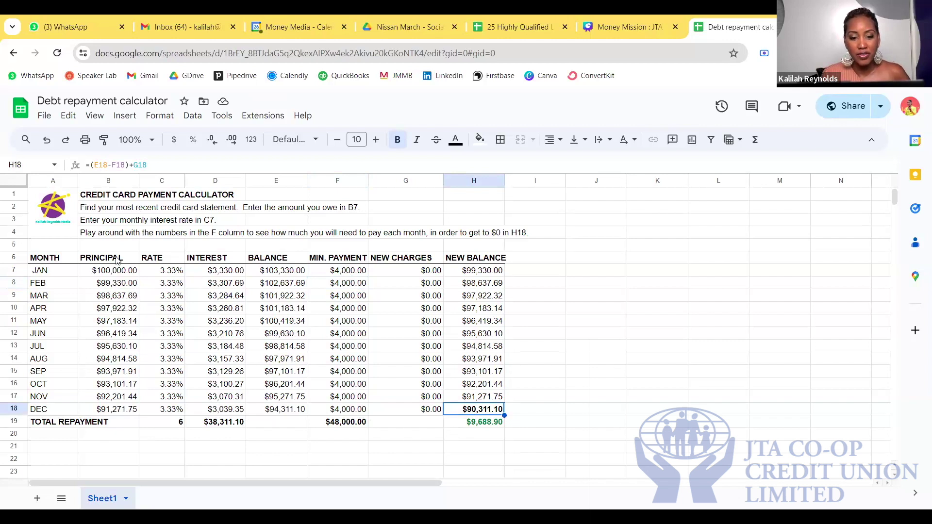
{"action": "left_click", "coordinate": [122, 275]}
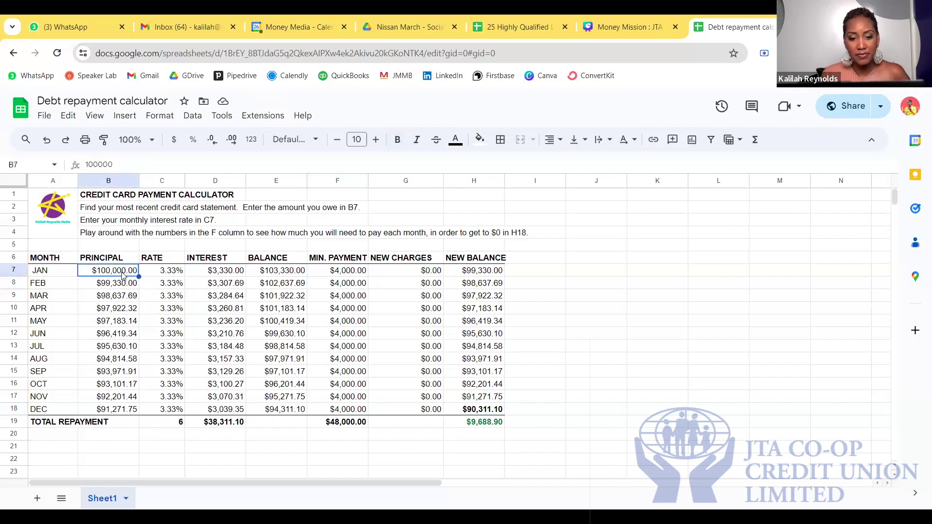
{"action": "left_click", "coordinate": [343, 277]}
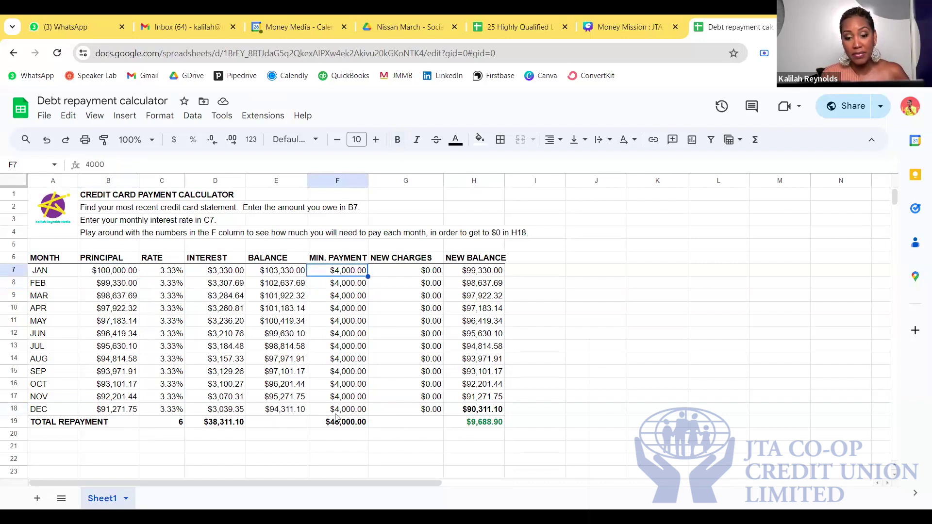
{"action": "left_click", "coordinate": [365, 426]}
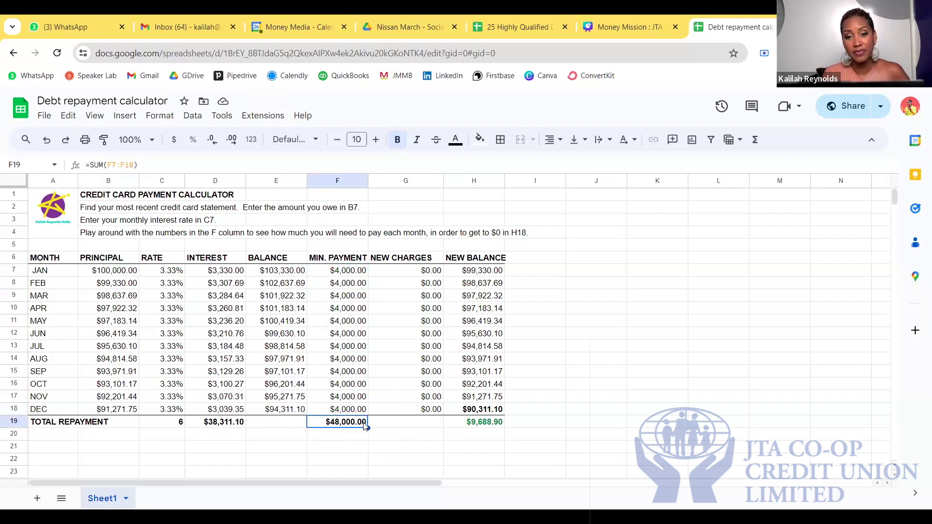
{"action": "left_click", "coordinate": [488, 411]}
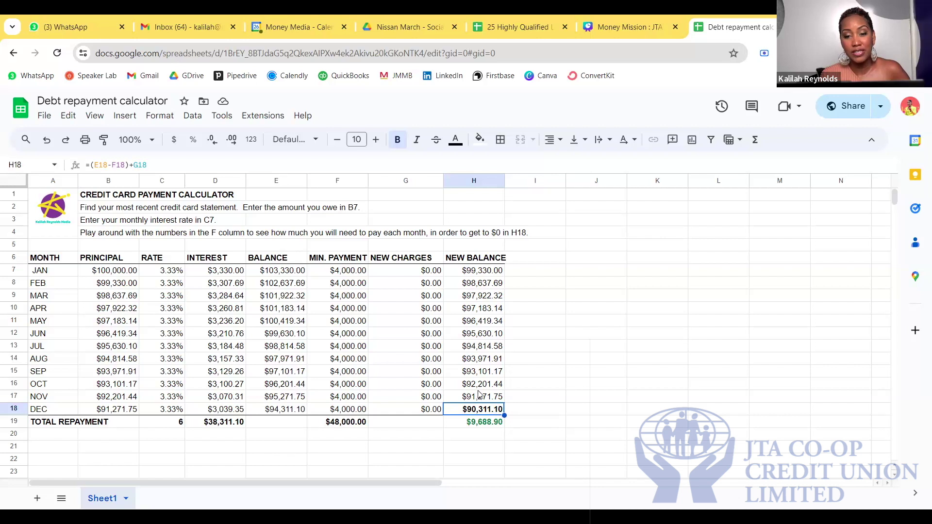
{"action": "left_click", "coordinate": [230, 431]}
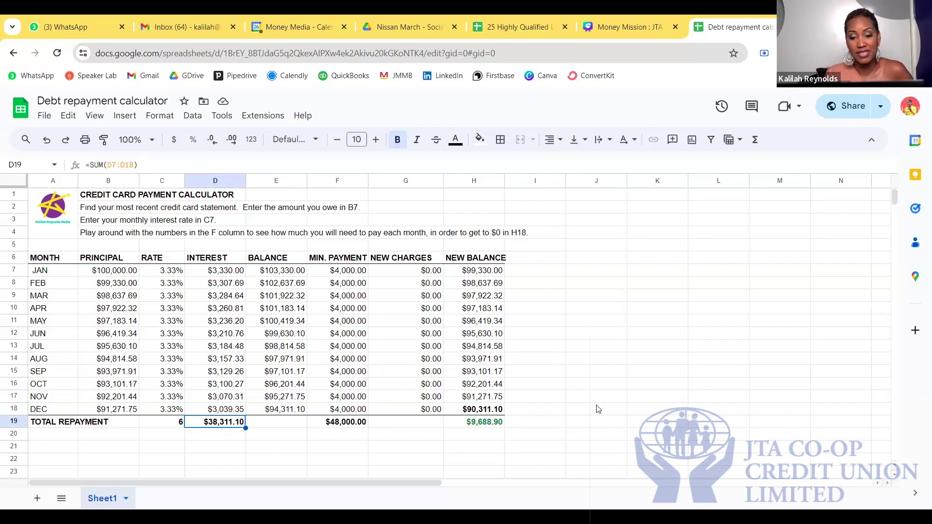
{"action": "left_click", "coordinate": [502, 412]}
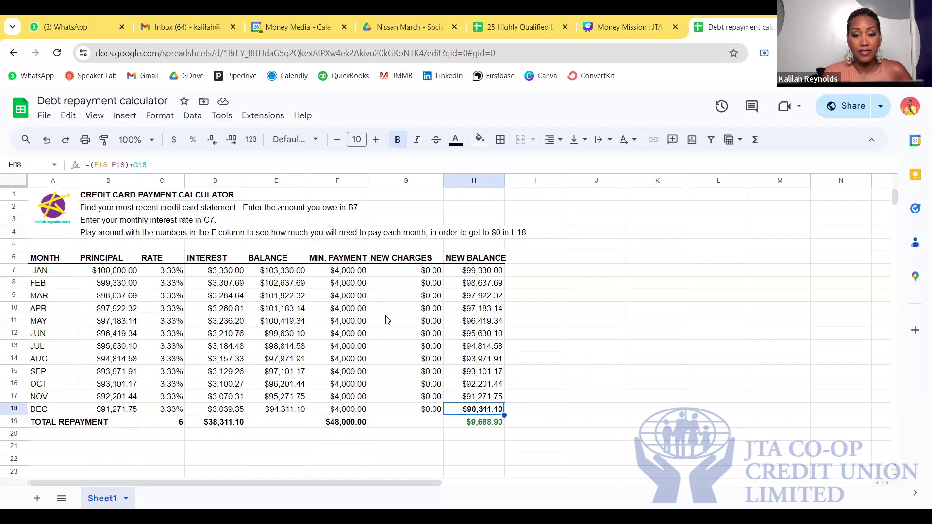
{"action": "left_click", "coordinate": [342, 274]}
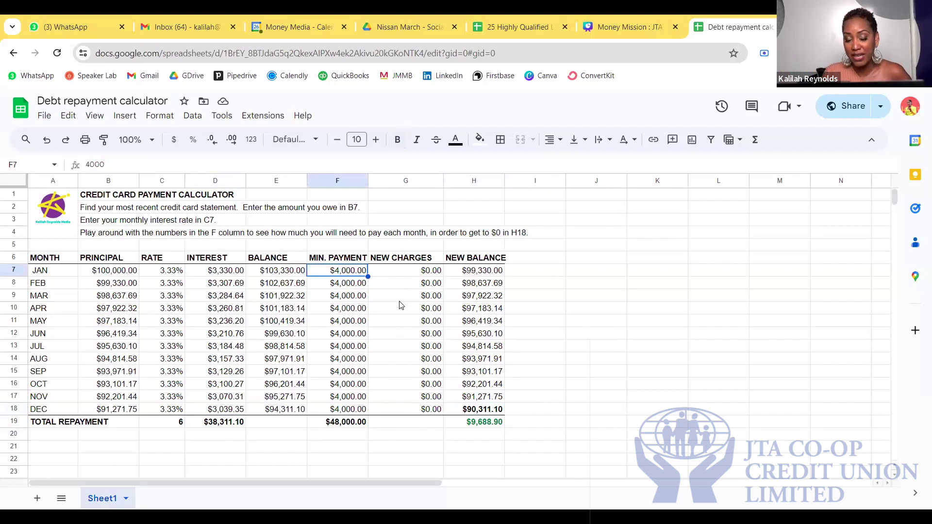
{"action": "left_click", "coordinate": [495, 412]}
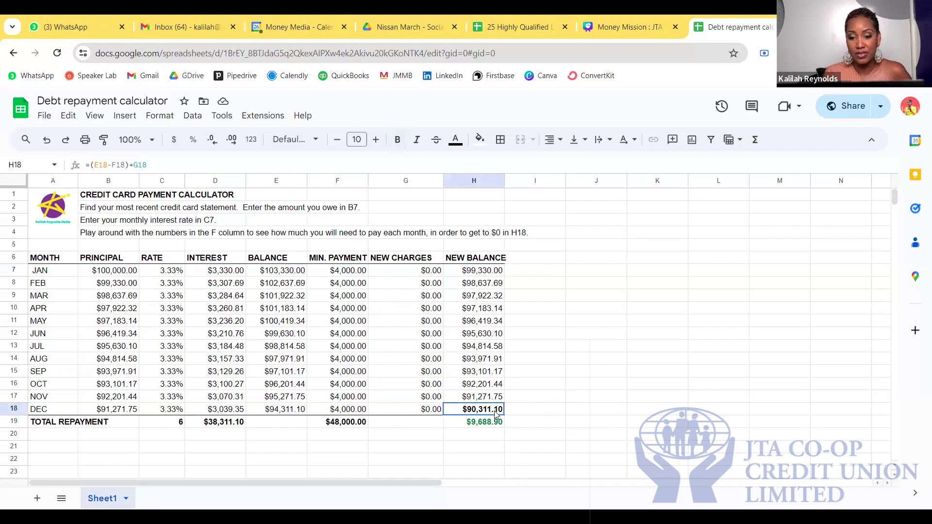
Set January's minimum payment in F7 to 10000 and check the total payments and December's new balance.
{"action": "left_click", "coordinate": [343, 273]}
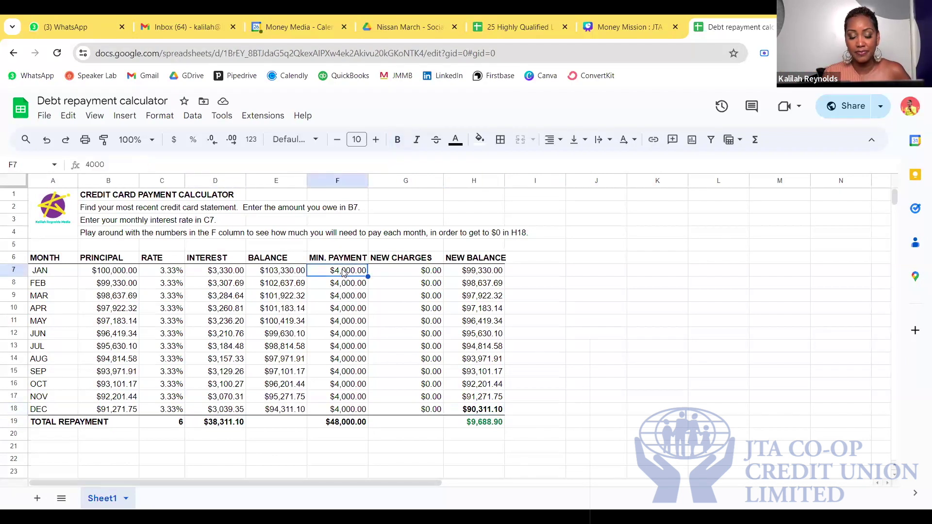
{"action": "type", "text": "1000"}
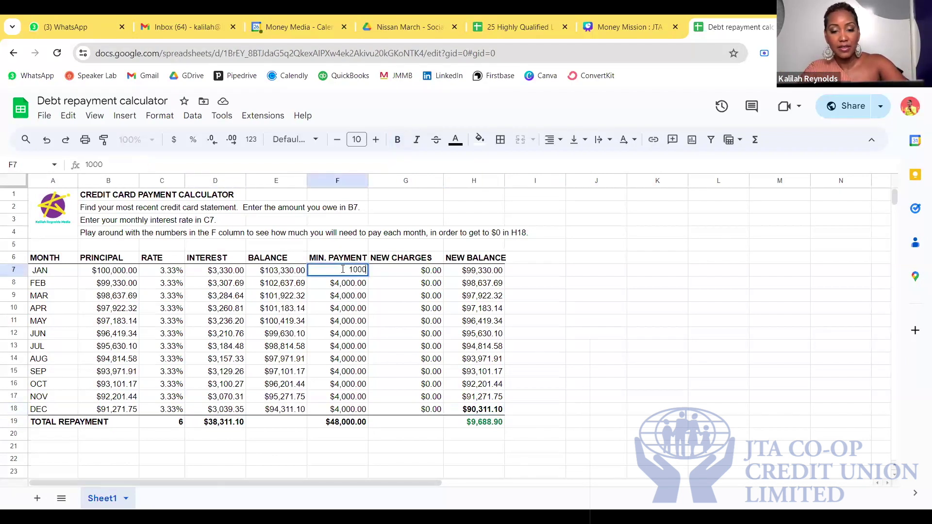
{"action": "type", "text": "0"}
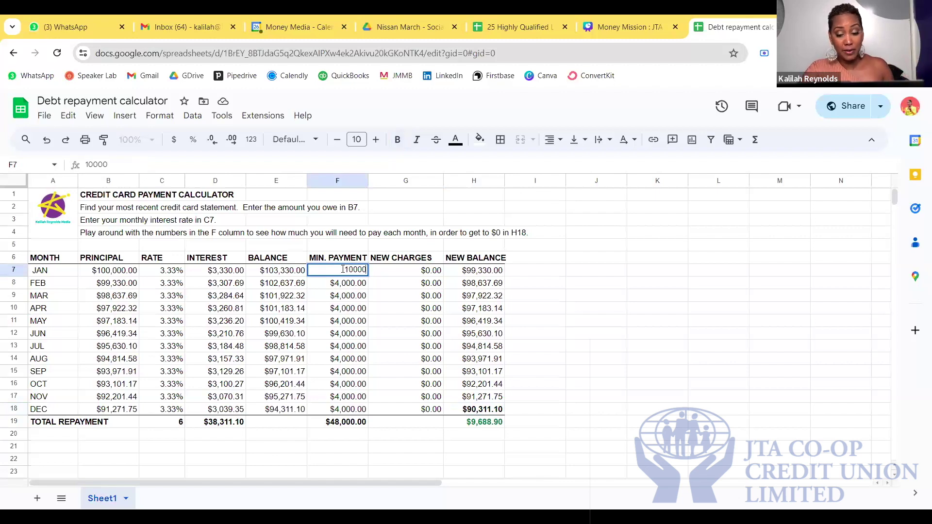
{"action": "key", "text": "Return"}
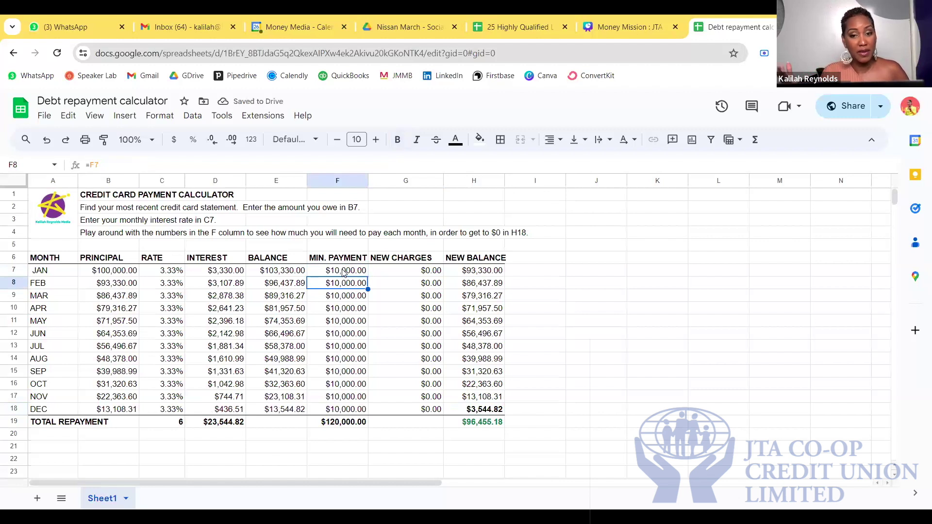
{"action": "left_click", "coordinate": [350, 423]}
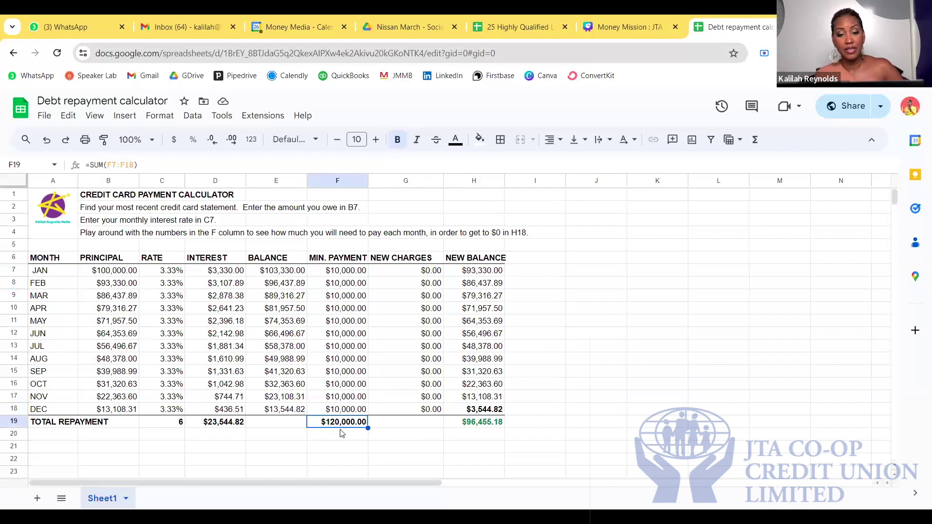
{"action": "left_click", "coordinate": [468, 412]}
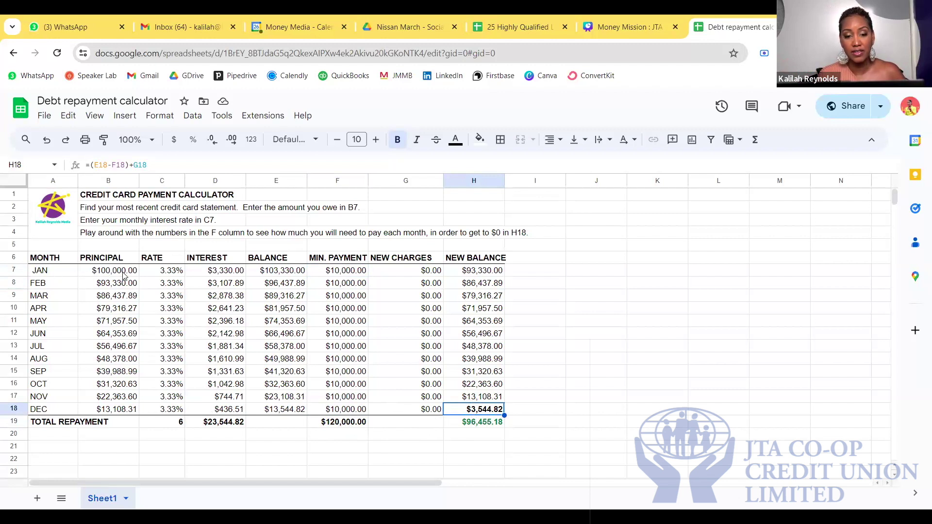
{"action": "left_click", "coordinate": [353, 275]}
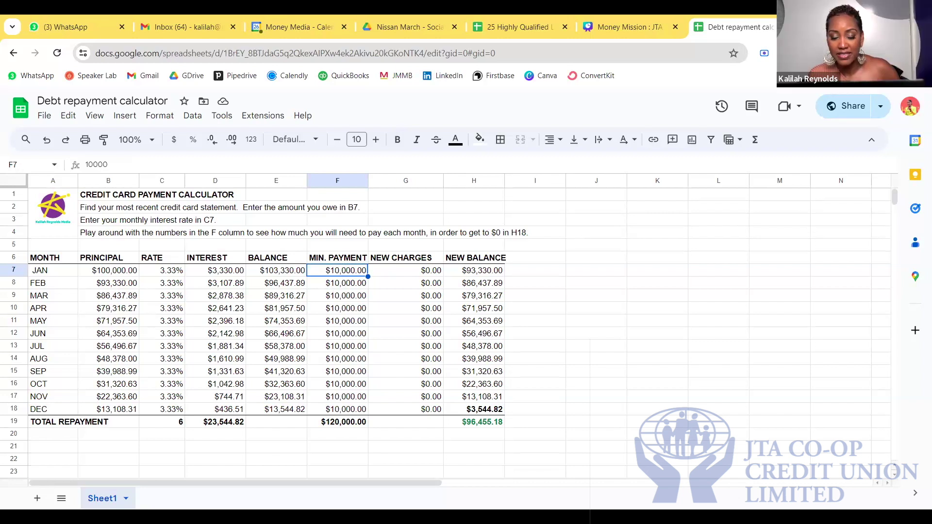
Switch to the Money Mission presentation in Canva and advance to the "Debt consolidation" slide.
{"action": "left_click", "coordinate": [682, 62]}
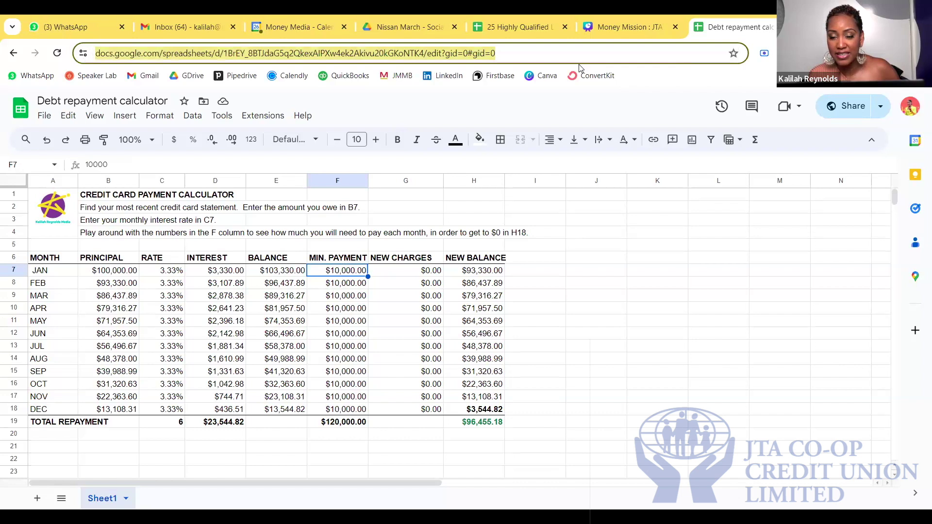
{"action": "left_click", "coordinate": [636, 25]}
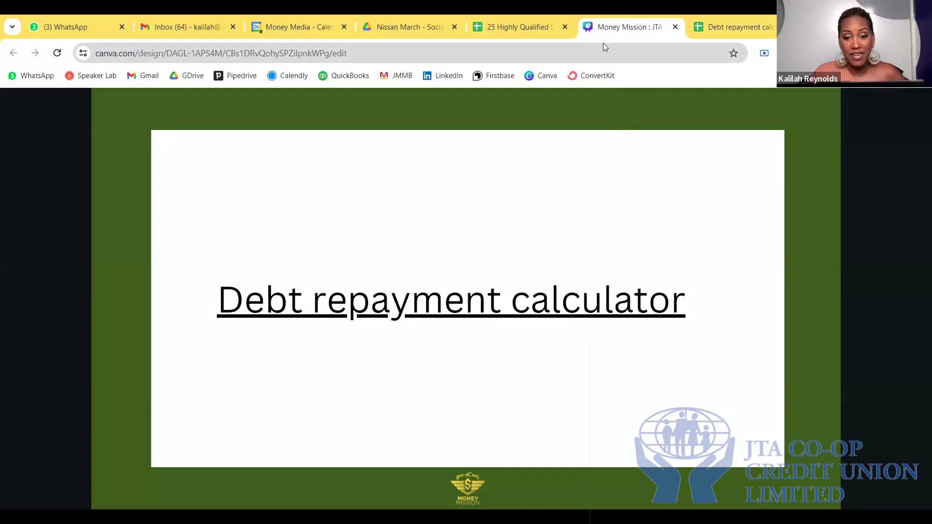
{"action": "key", "text": "Right"}
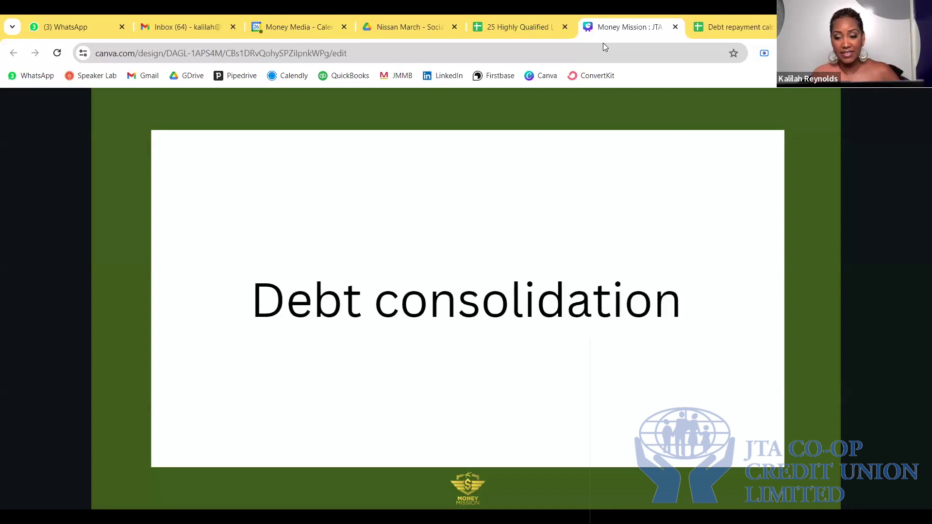